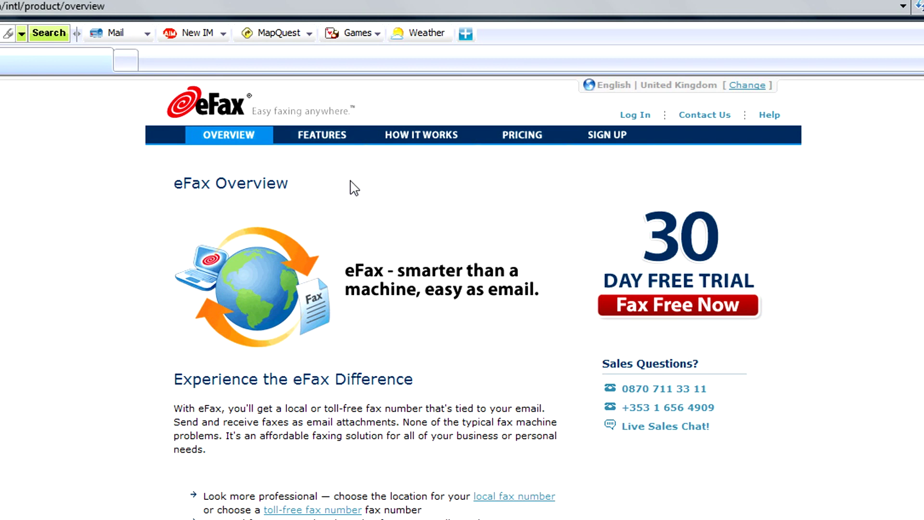
Open eFax's How It Works page, skim its receiving and sending FAQ, then select the address bar.
click(429, 143)
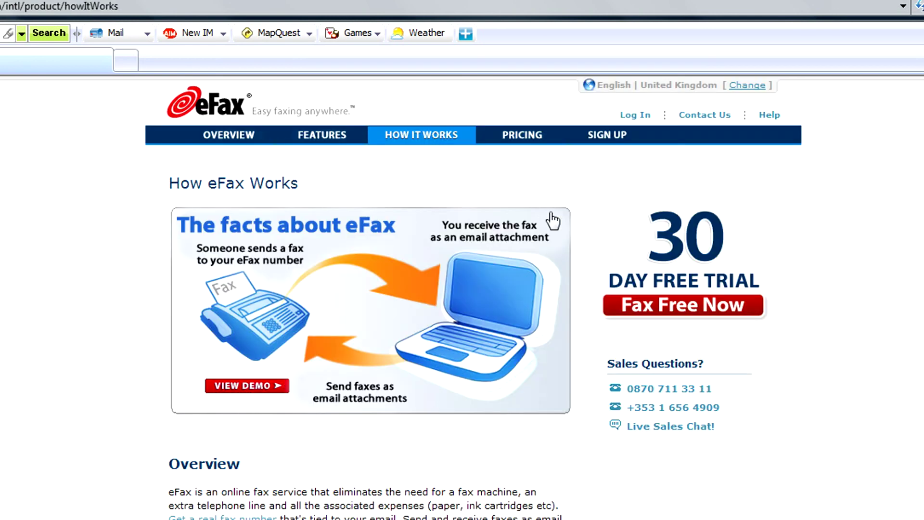
scroll(553, 221, down, 3)
scroll(553, 220, down, 3)
scroll(553, 220, down, 3)
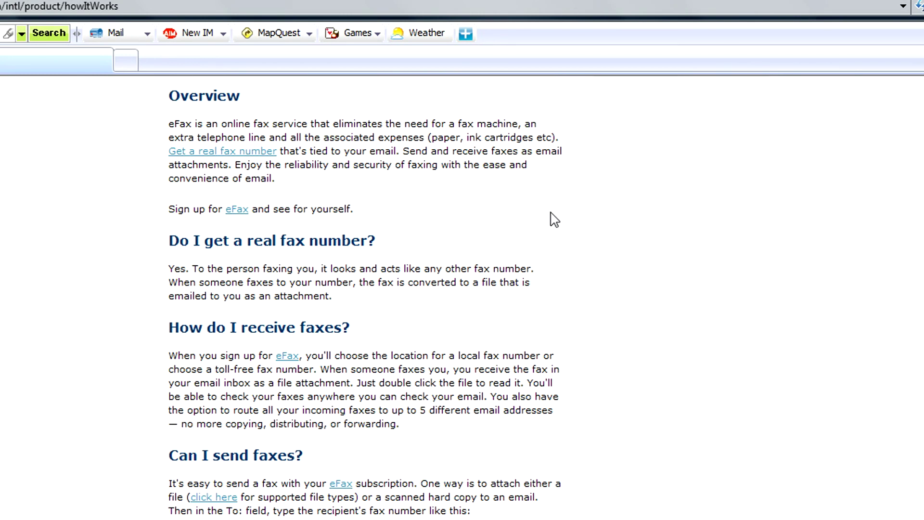
scroll(553, 221, down, 3)
scroll(552, 220, down, 1)
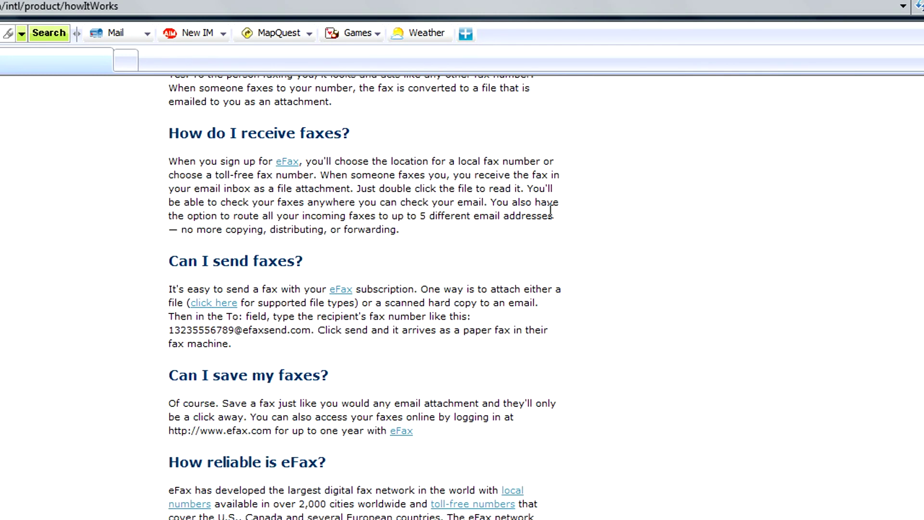
scroll(553, 217, up, 3)
scroll(552, 216, up, 2)
scroll(553, 216, up, 2)
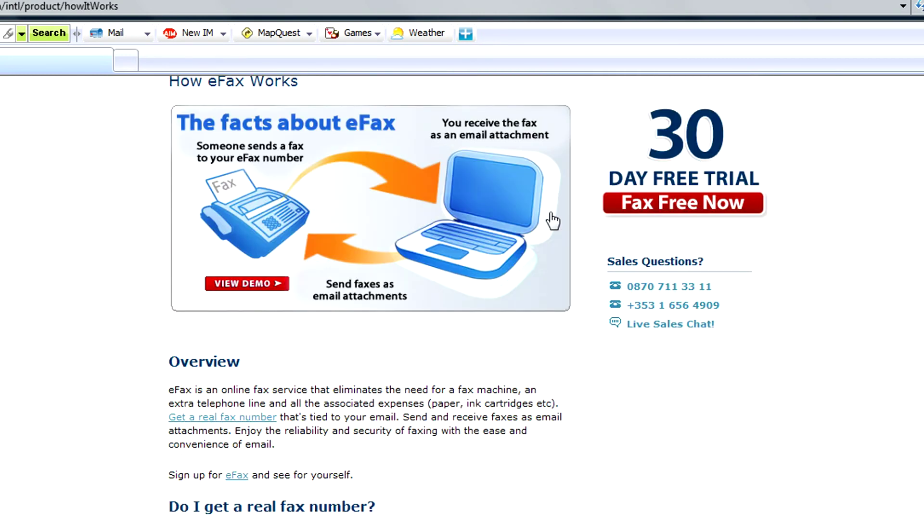
scroll(553, 220, up, 2)
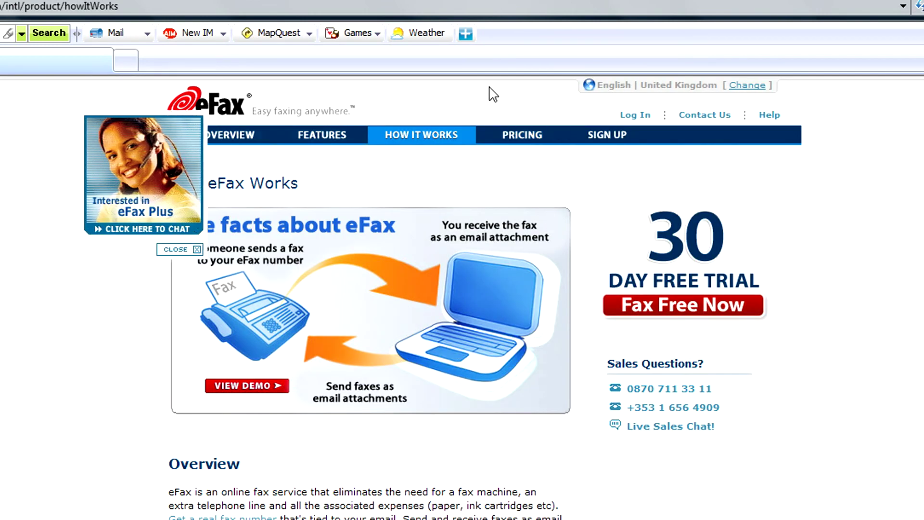
click(473, 7)
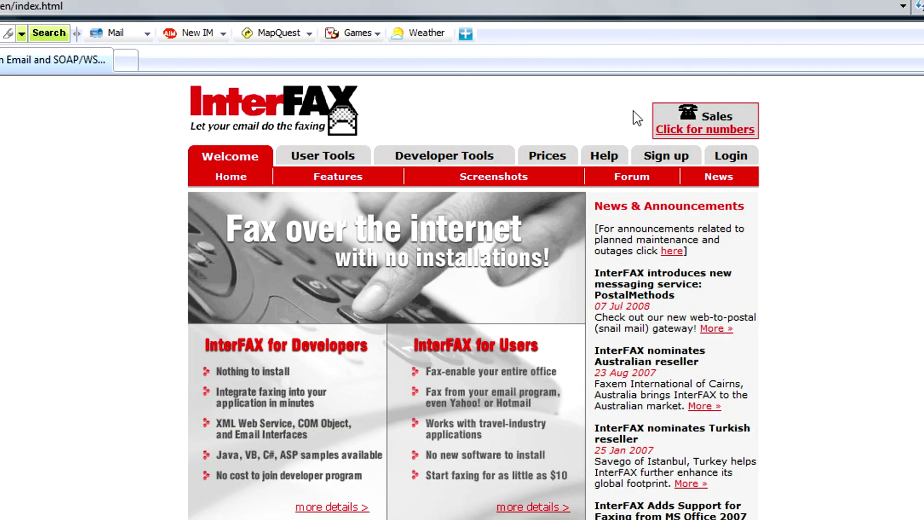
scroll(511, 212, down, 3)
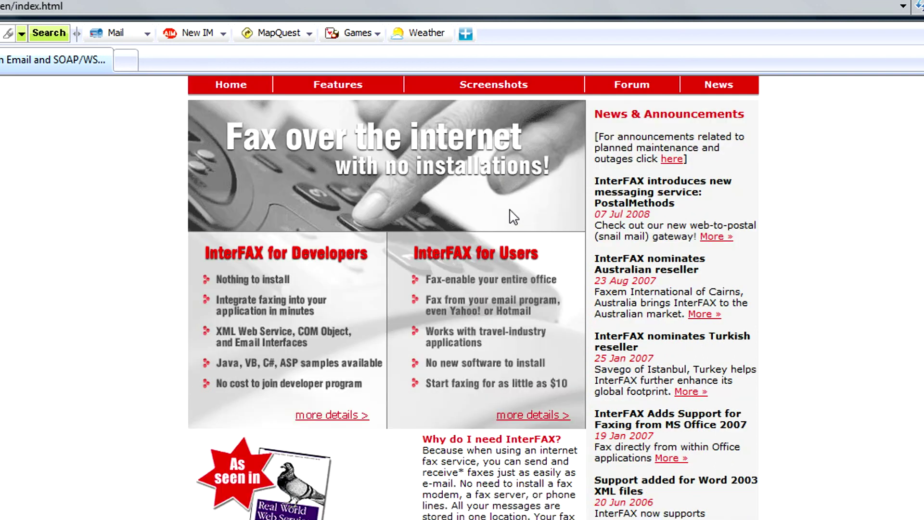
scroll(489, 182, up, 3)
Open the InterFAX Screenshots page from the Welcome section and browse the example account screens.
click(490, 179)
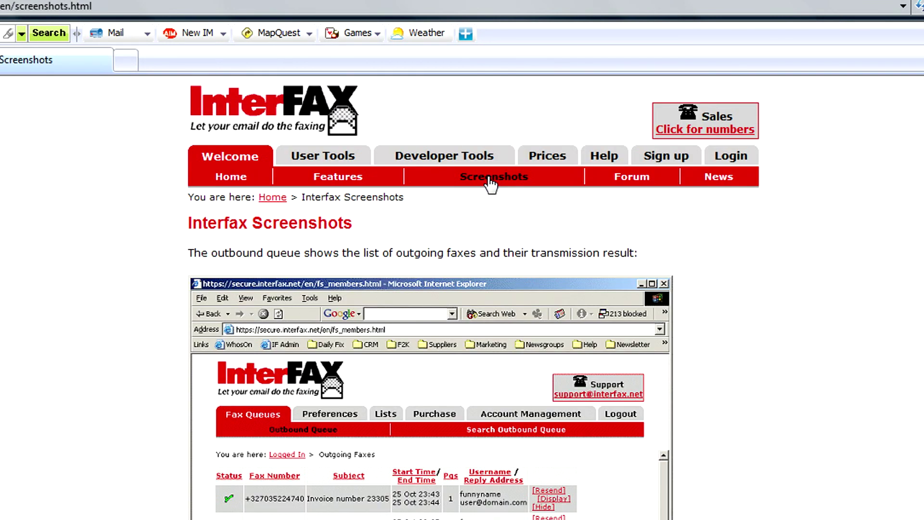
scroll(527, 231, down, 3)
scroll(527, 232, down, 3)
scroll(528, 232, down, 3)
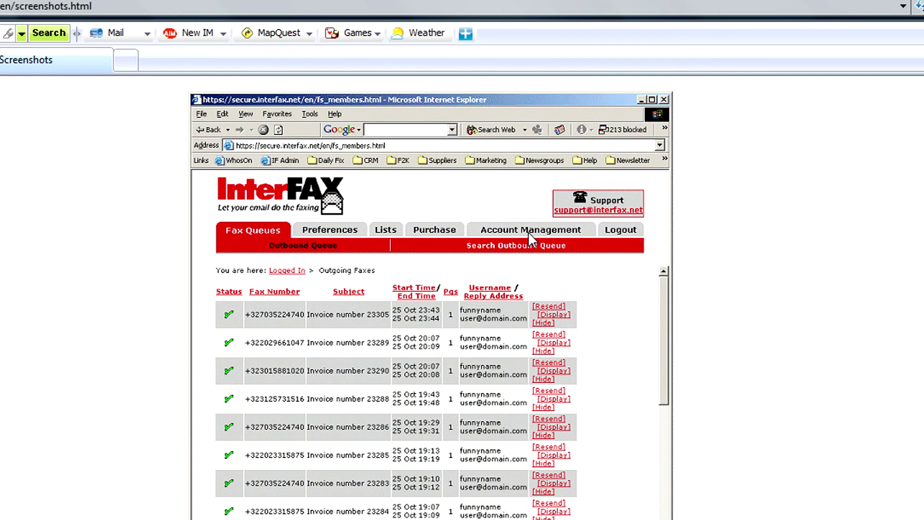
scroll(528, 231, down, 3)
scroll(527, 238, down, 3)
scroll(527, 239, down, 3)
scroll(527, 238, down, 3)
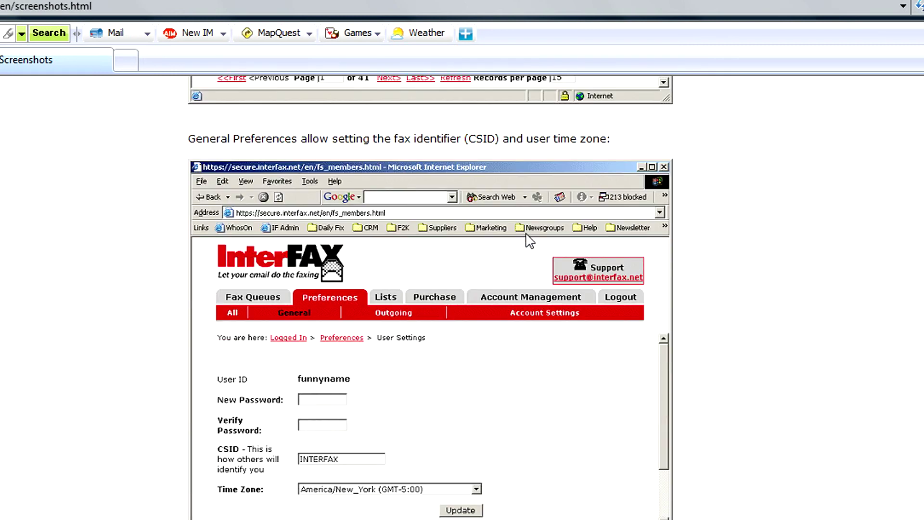
scroll(528, 240, down, 3)
scroll(528, 240, down, 3)
scroll(528, 240, down, 3)
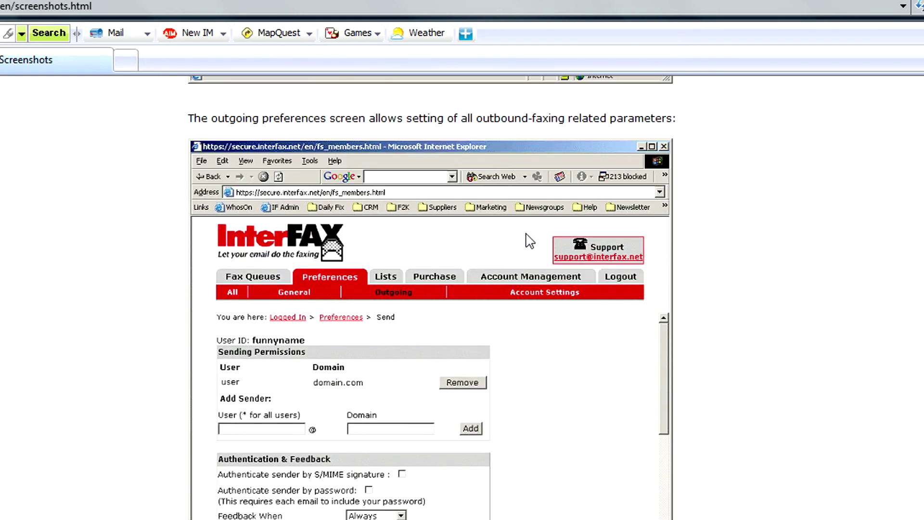
scroll(527, 241, down, 2)
scroll(528, 238, down, 3)
scroll(527, 239, down, 3)
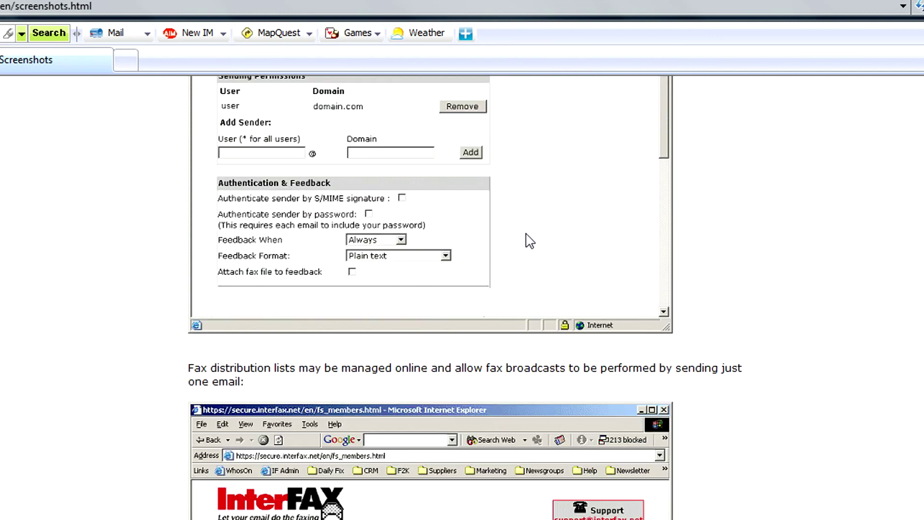
scroll(528, 238, down, 3)
scroll(528, 238, down, 3)
scroll(528, 238, down, 3)
scroll(528, 238, down, 3)
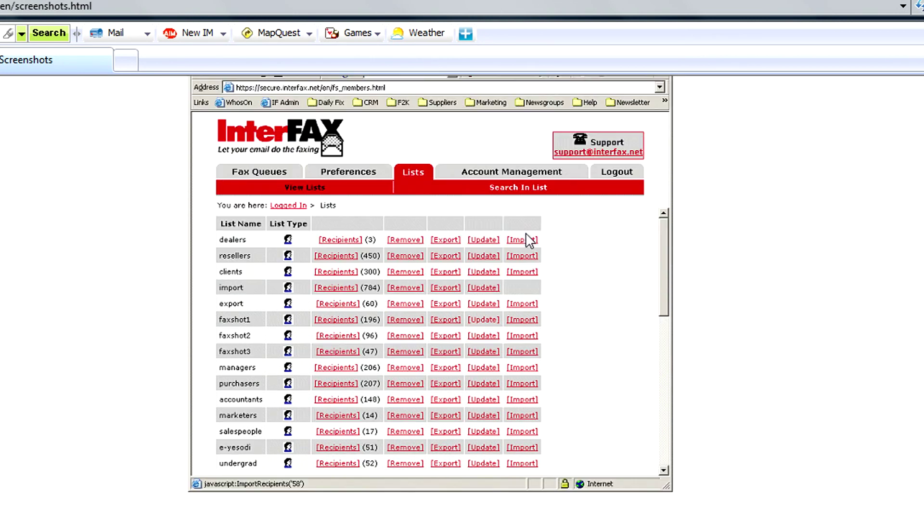
scroll(528, 239, down, 3)
scroll(527, 238, down, 2)
scroll(529, 241, down, 3)
scroll(529, 241, down, 3)
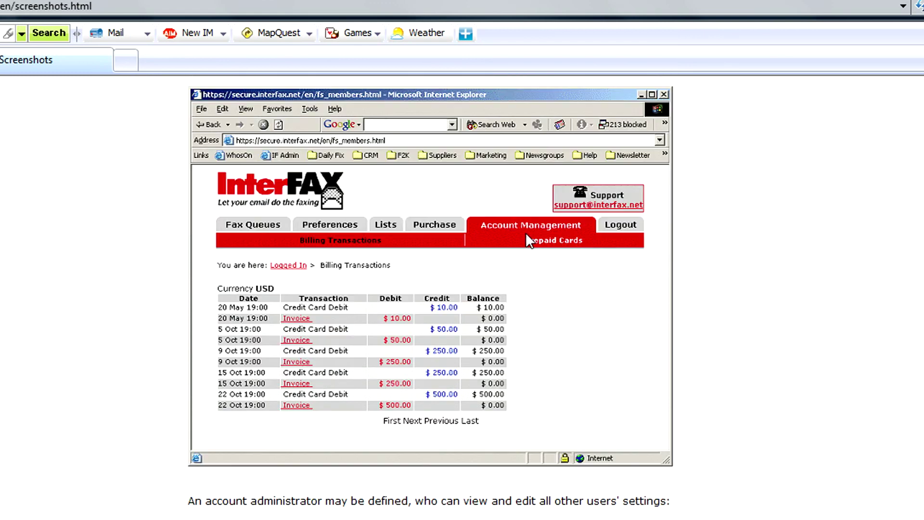
scroll(530, 240, down, 2)
scroll(530, 240, down, 2)
scroll(529, 241, down, 3)
scroll(529, 240, down, 3)
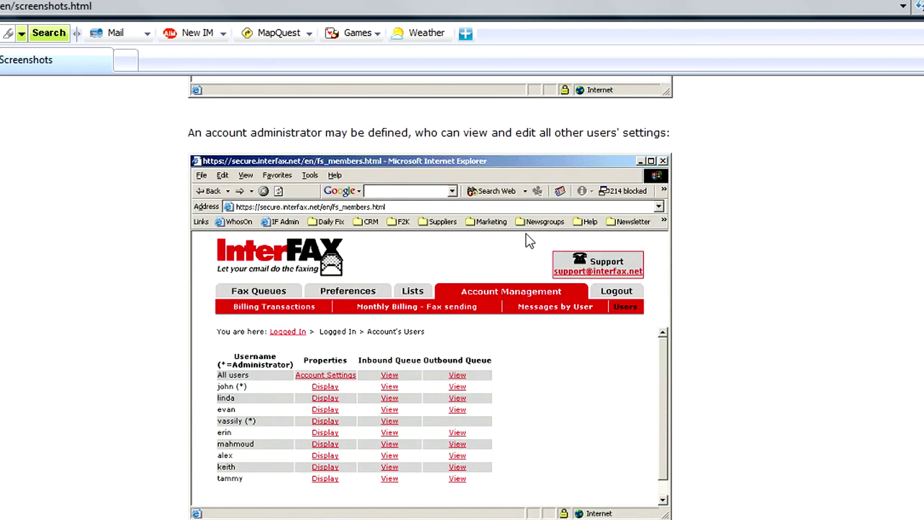